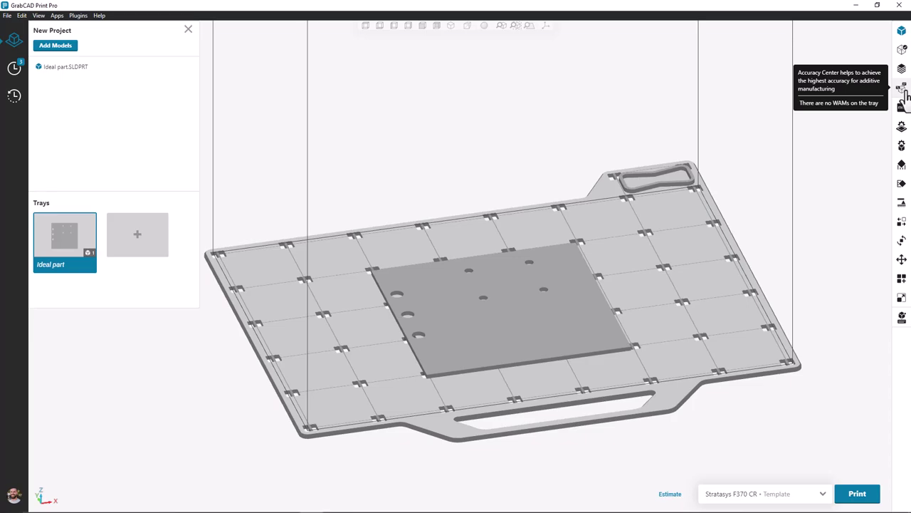
Compare the plate part against the Deformed.STL scan to create the Warp Adapted Model
click(902, 89)
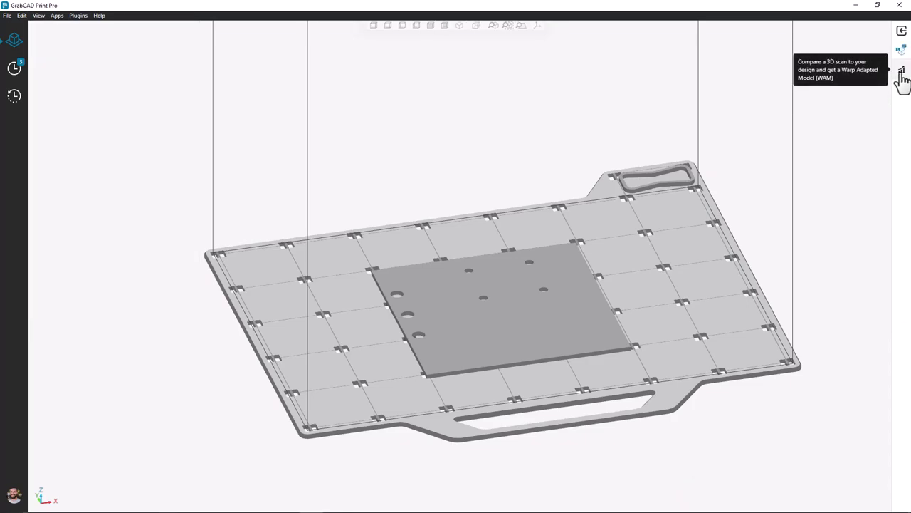
click(900, 72)
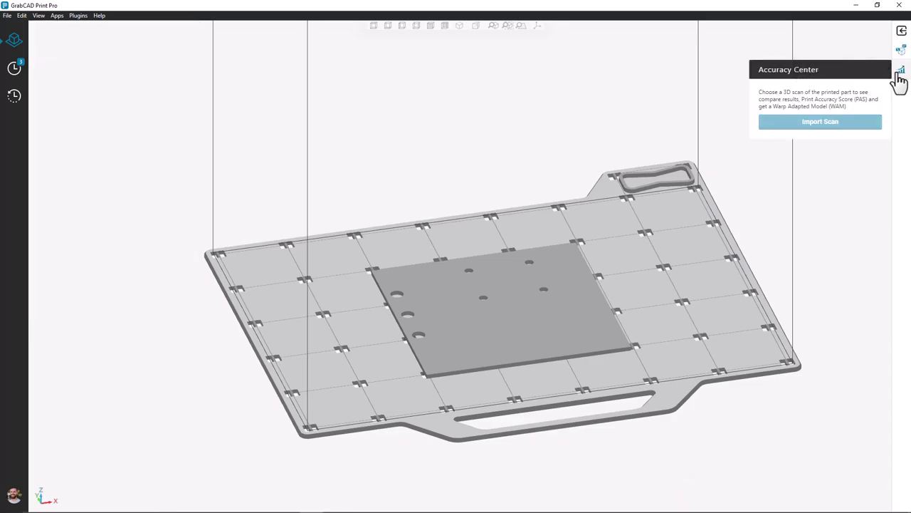
click(539, 262)
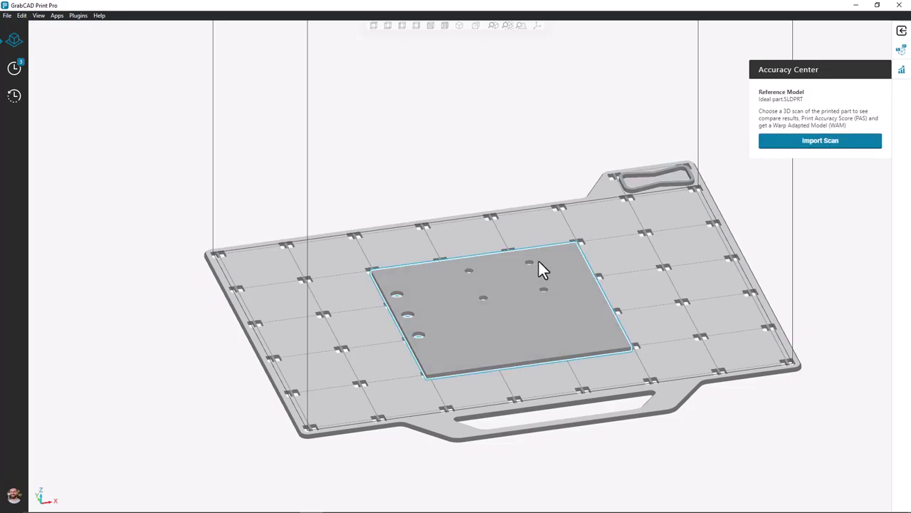
click(792, 146)
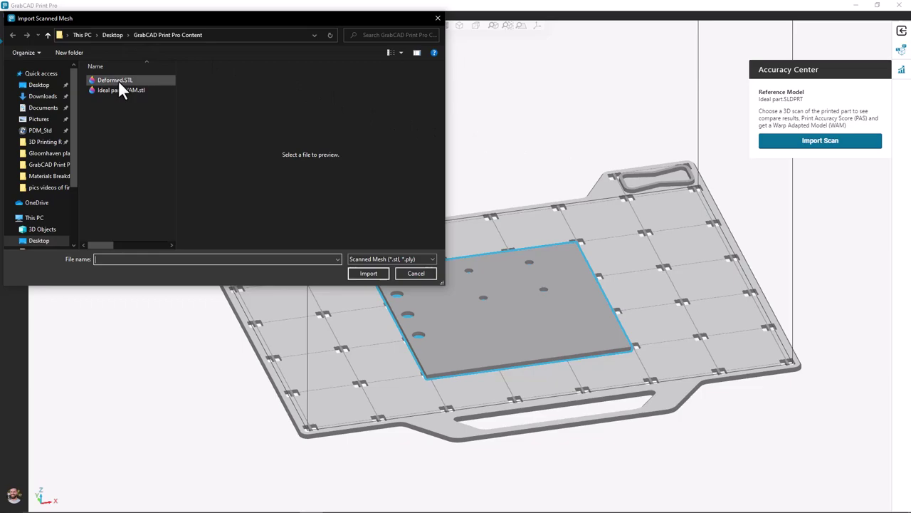
click(116, 79)
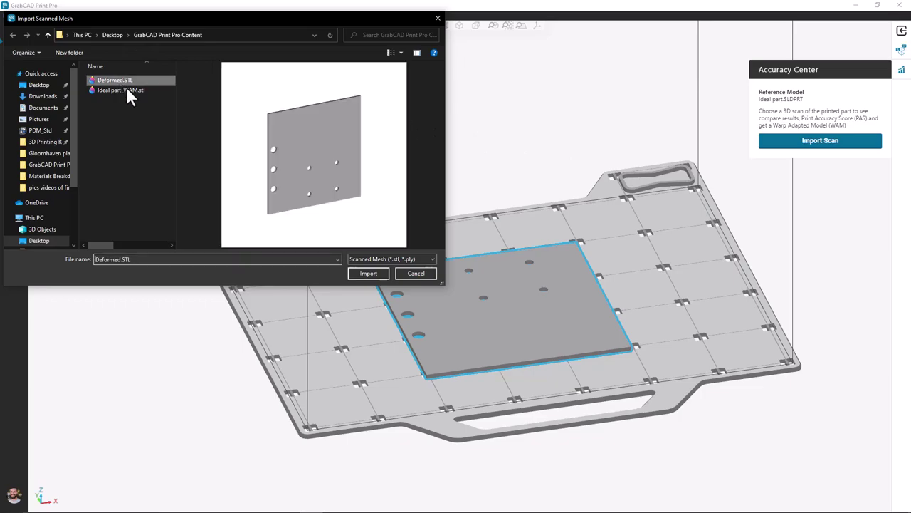
click(372, 271)
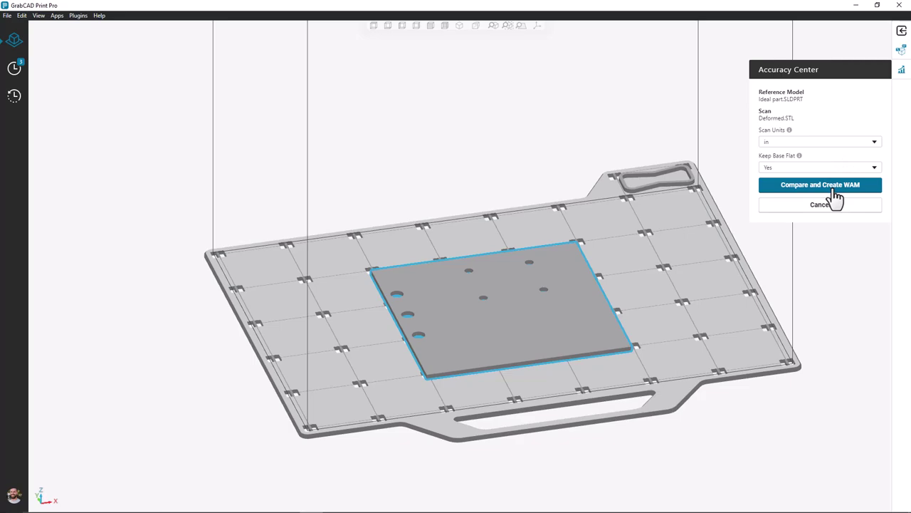
click(835, 188)
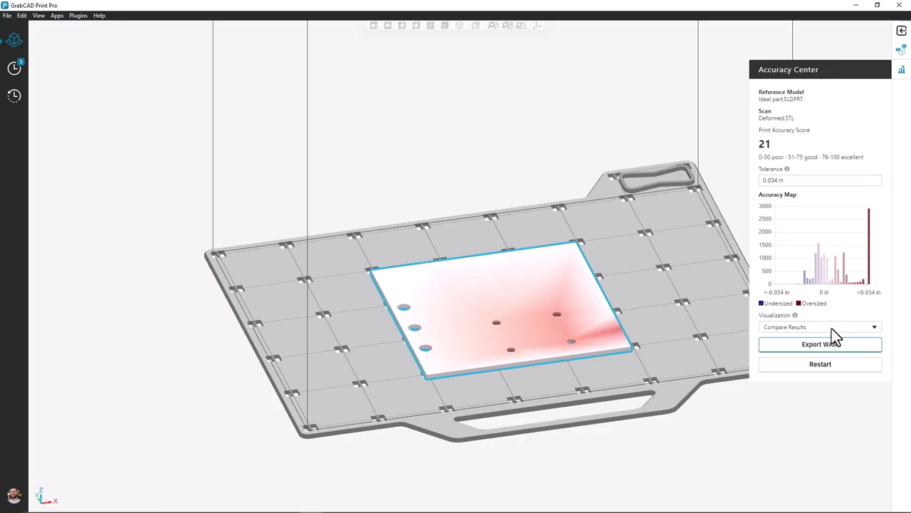
Export the warp-adapted model as Ideal part_WAM.stl into the GrabCAD Print Pro Content folder
click(836, 347)
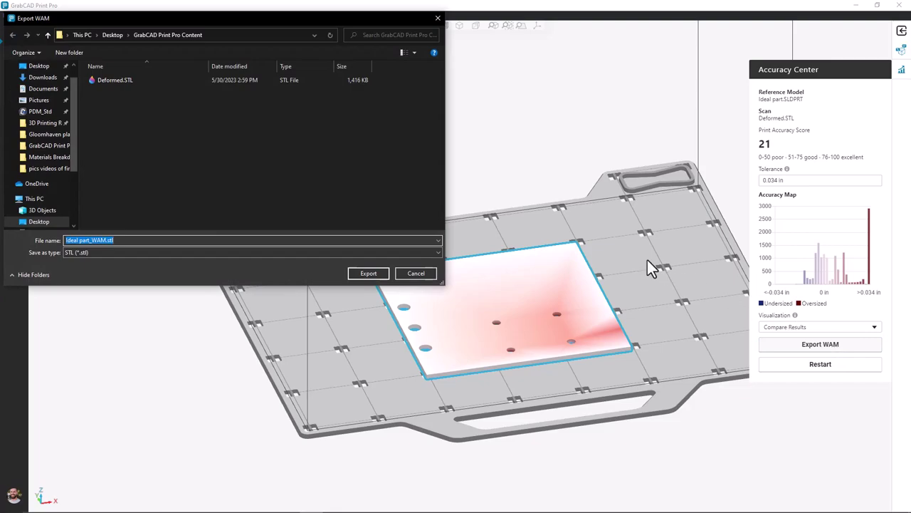
click(378, 278)
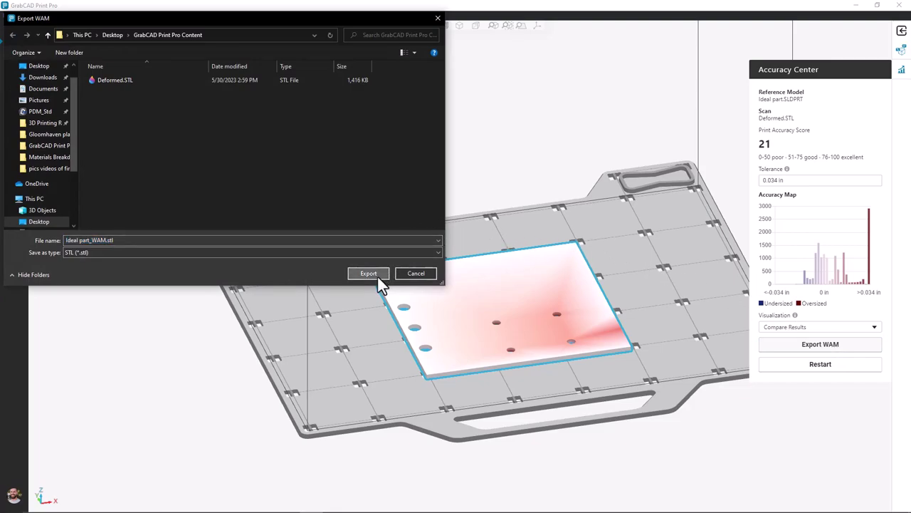
click(377, 276)
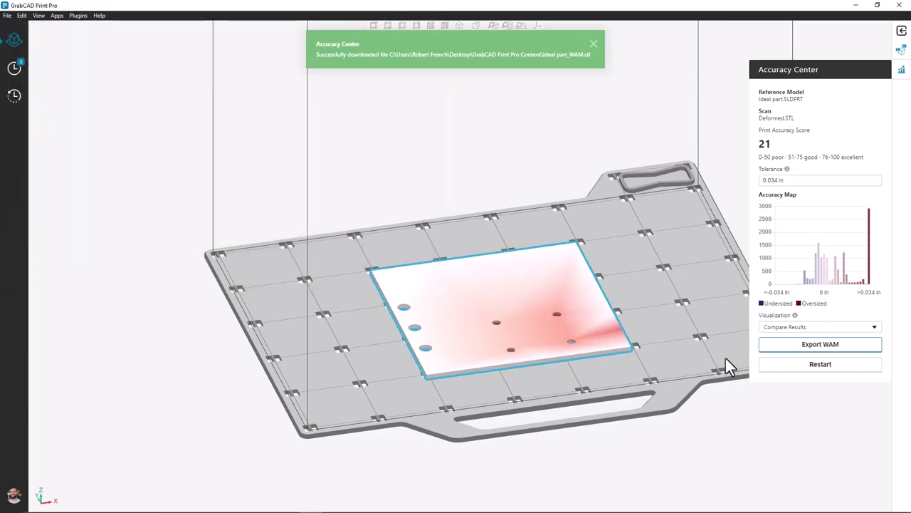
click(789, 372)
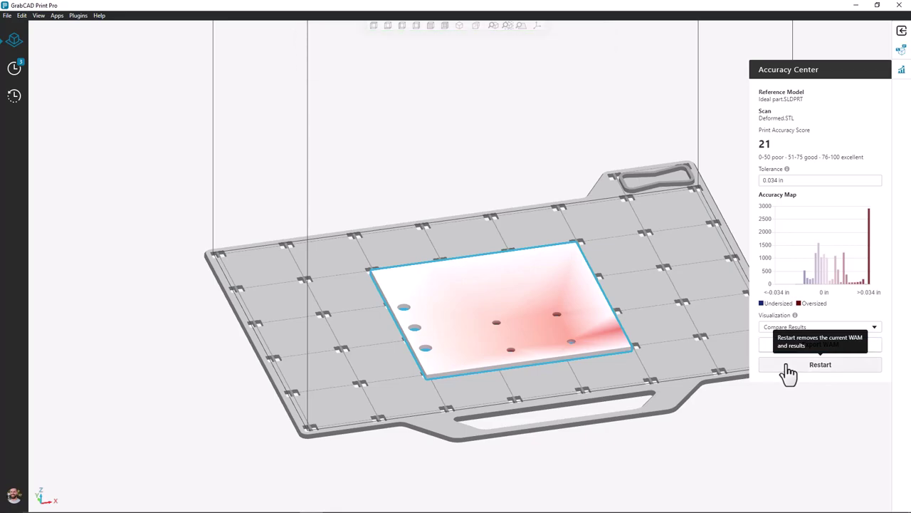
Return to the build tray and set the tray slice height to 0.0130 in
click(789, 372)
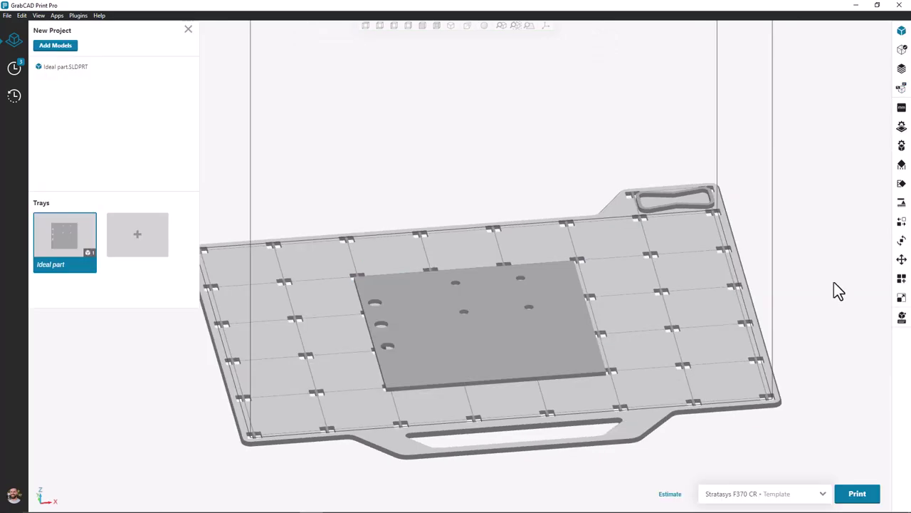
click(901, 128)
click(831, 187)
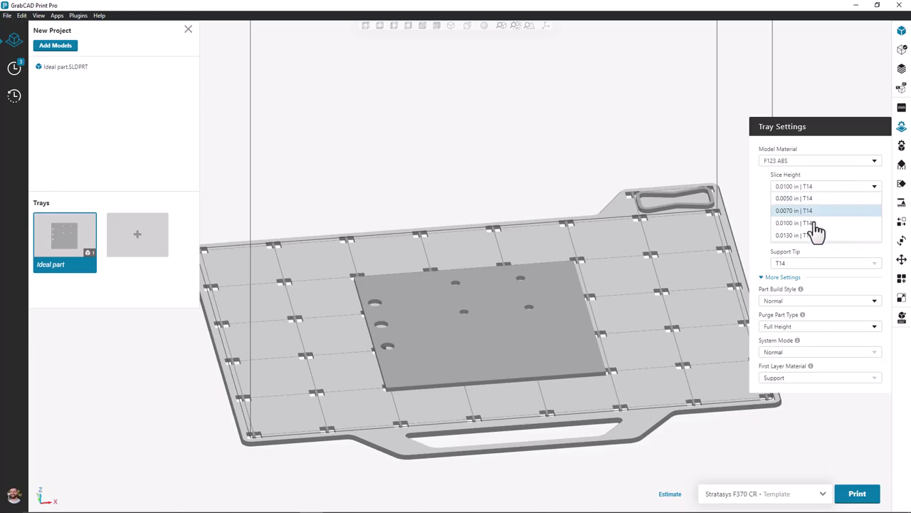
click(812, 244)
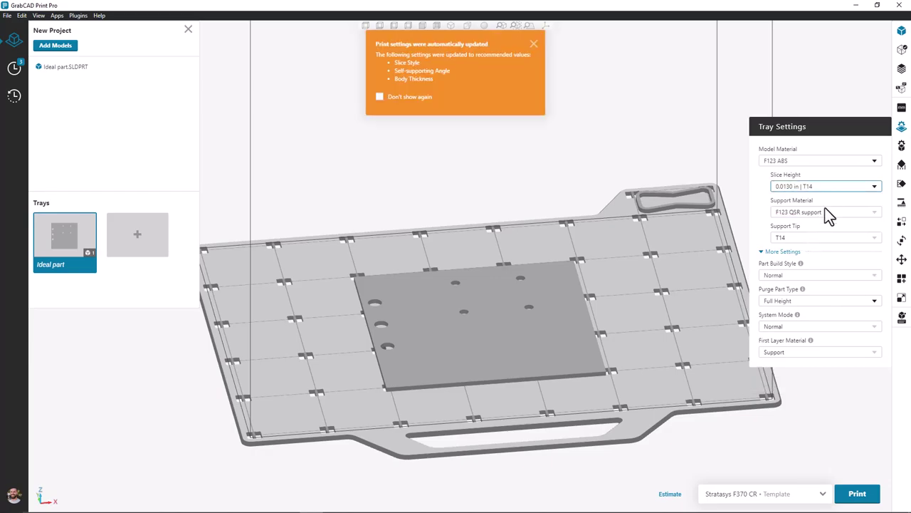
Select the plate part and switch it to sparse 16% infill
click(902, 145)
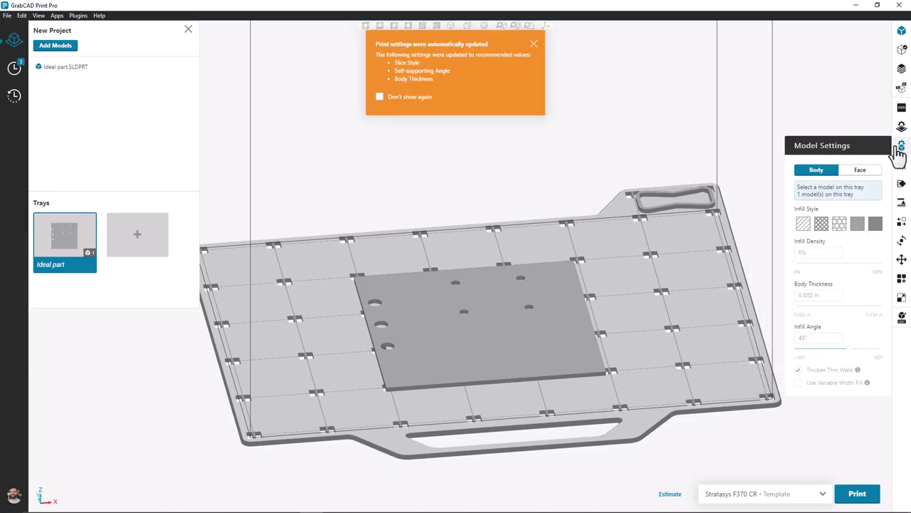
click(520, 322)
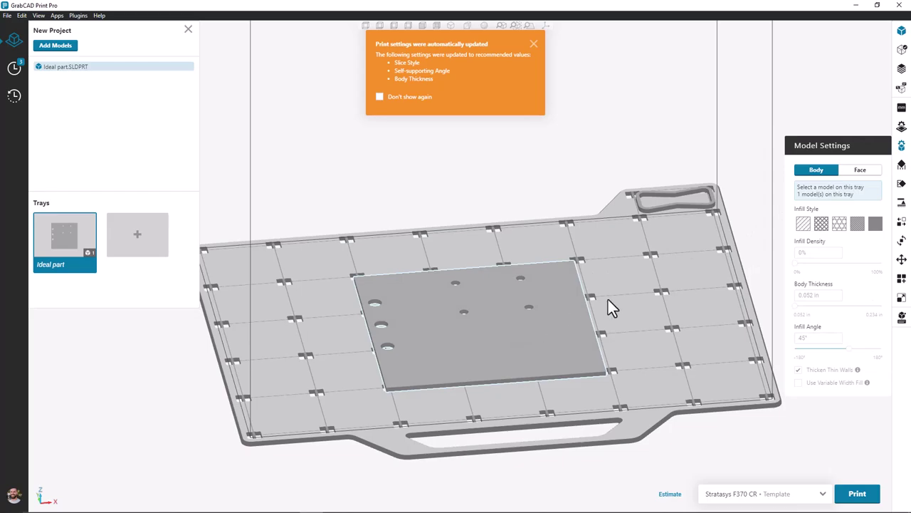
click(804, 225)
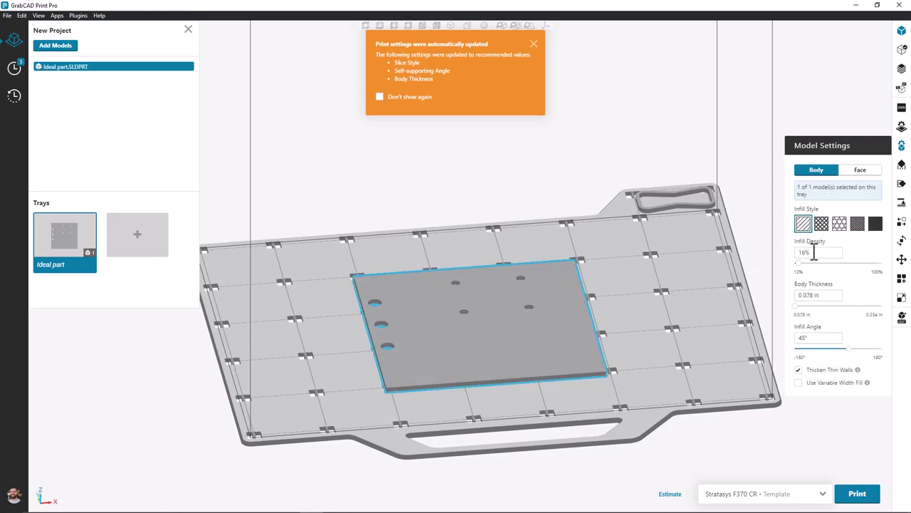
click(901, 165)
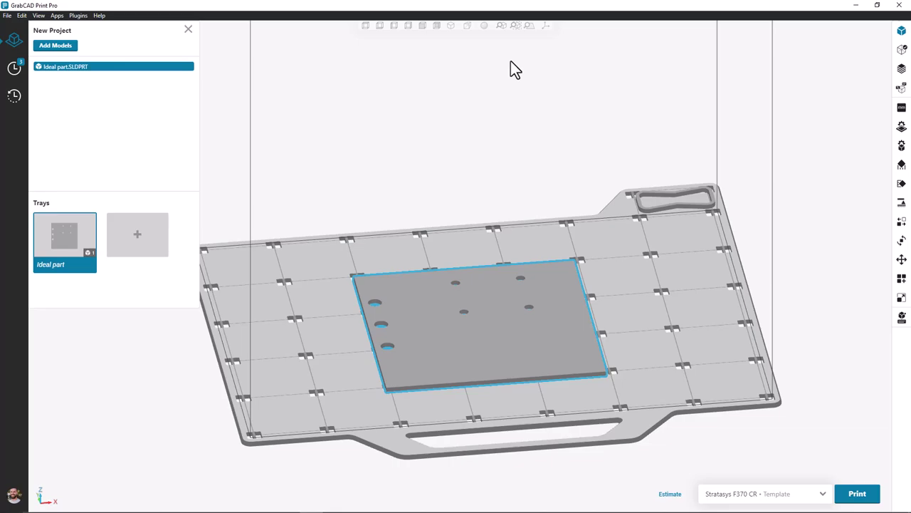
Start a manufacturing template export and review its model, tray and user-preference pages
click(8, 15)
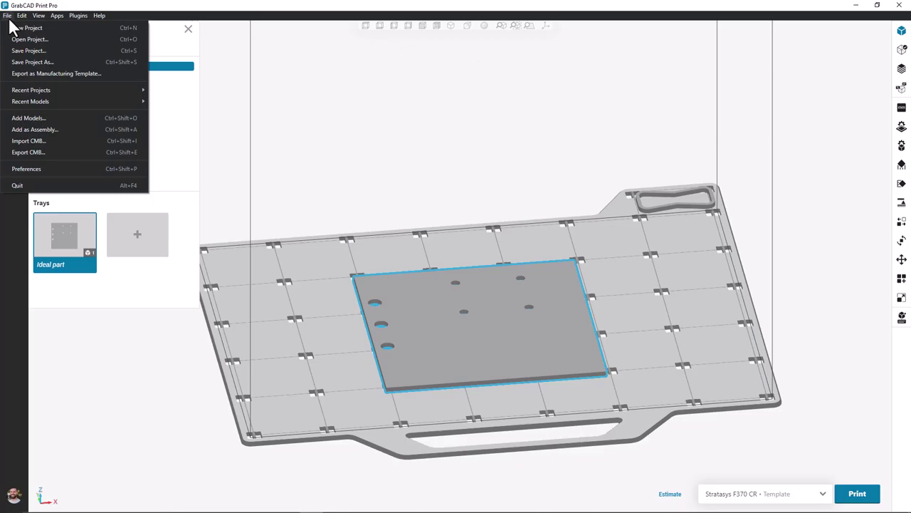
click(23, 75)
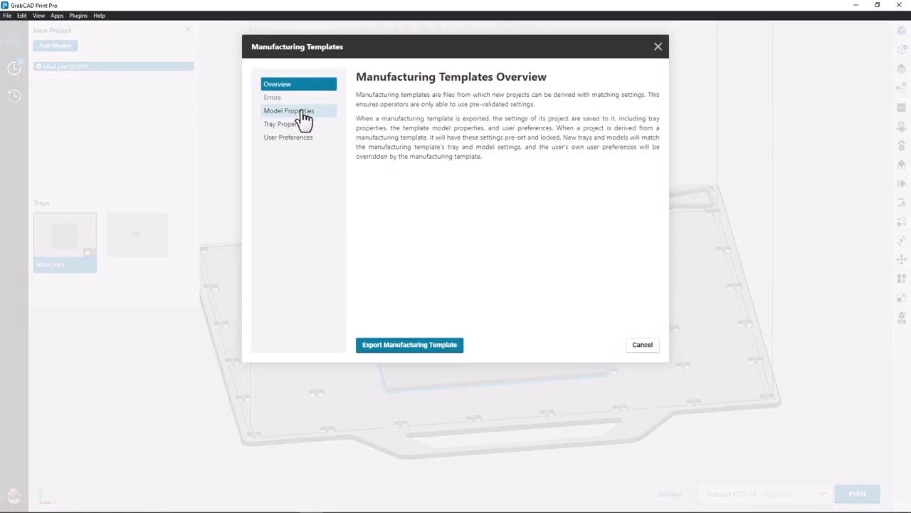
click(304, 114)
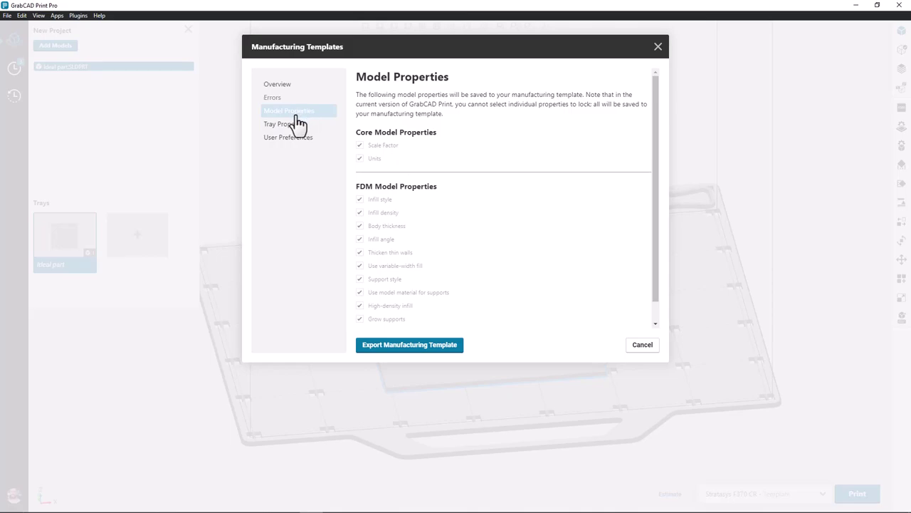
click(295, 125)
click(301, 143)
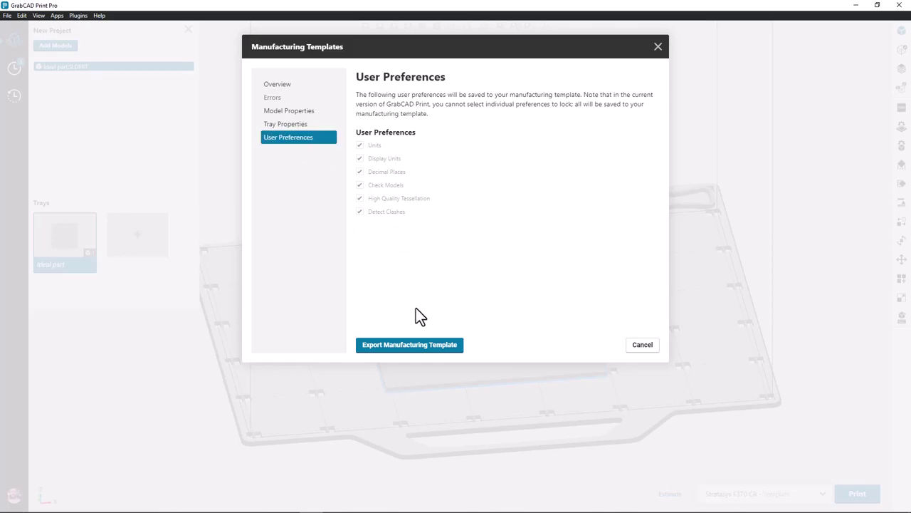
Save the template over DRILL TEMPLATES.printmt, confirming the overwrite
click(426, 344)
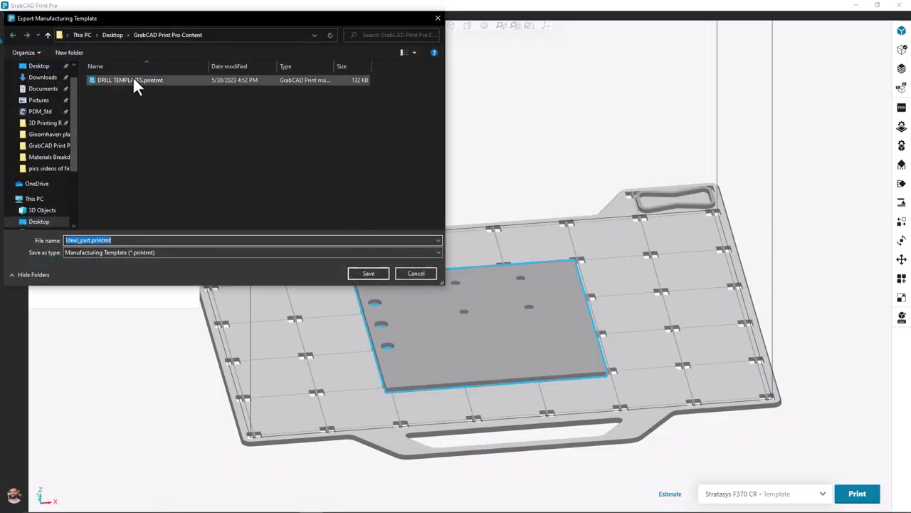
click(132, 80)
click(377, 273)
click(526, 263)
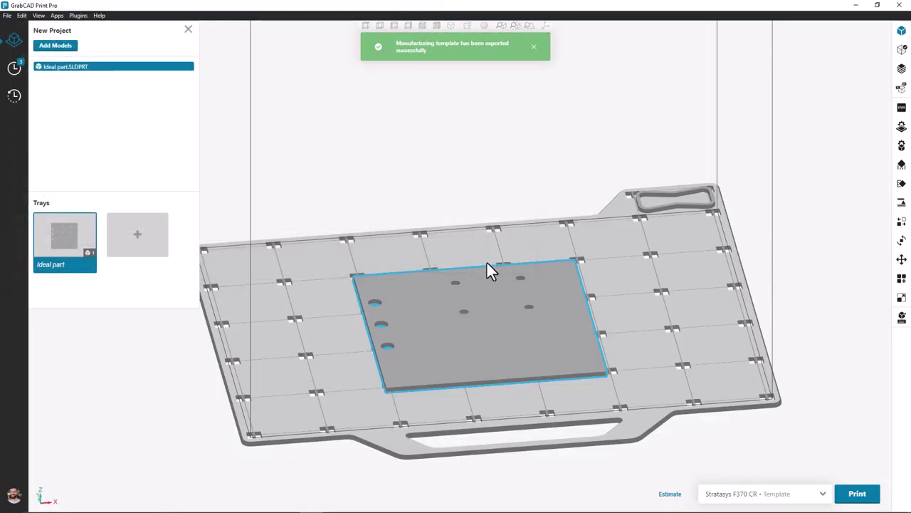
Open DRILL TEMPLATES.printmt as a new project, discarding the unsaved work
click(7, 15)
click(29, 36)
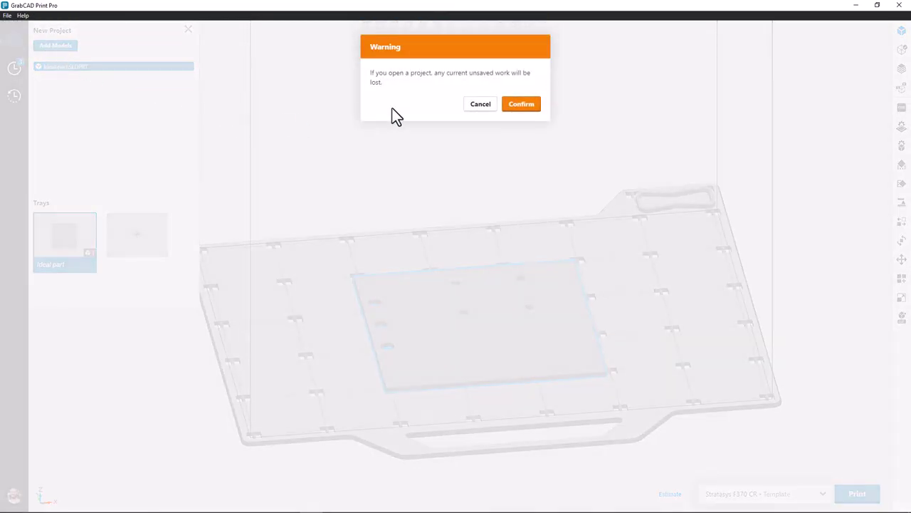
click(520, 105)
click(140, 80)
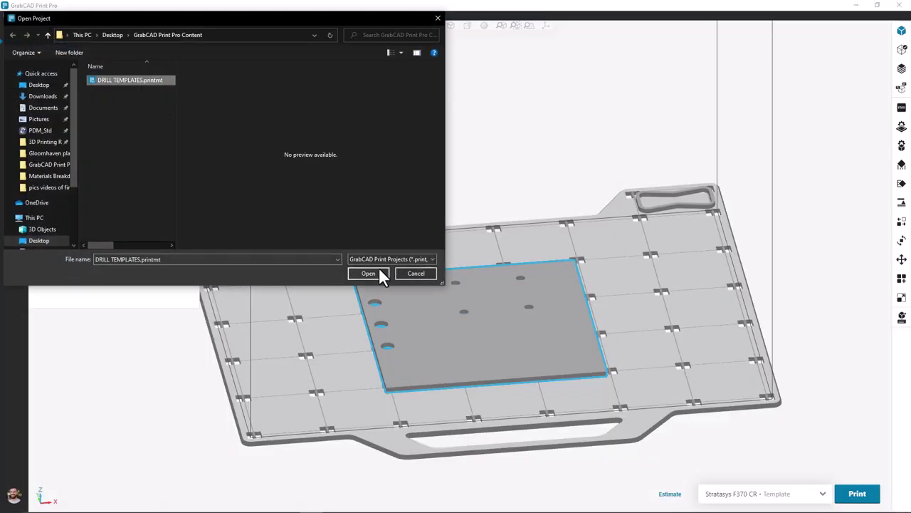
click(377, 273)
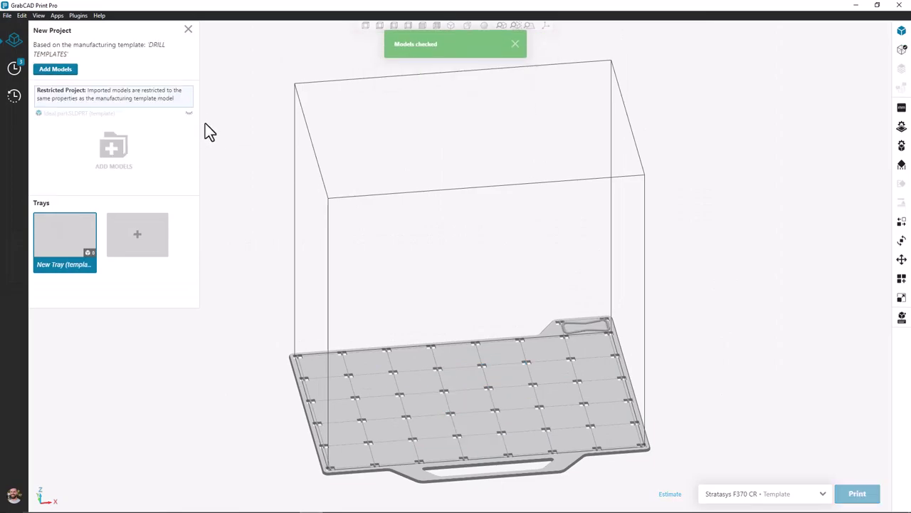
Check that the tray, model and support settings are locked to the template
click(902, 126)
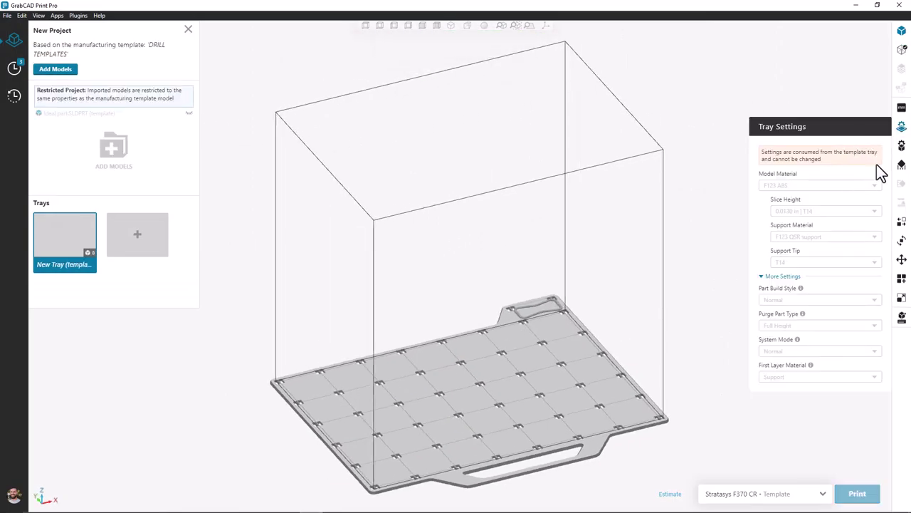
click(902, 145)
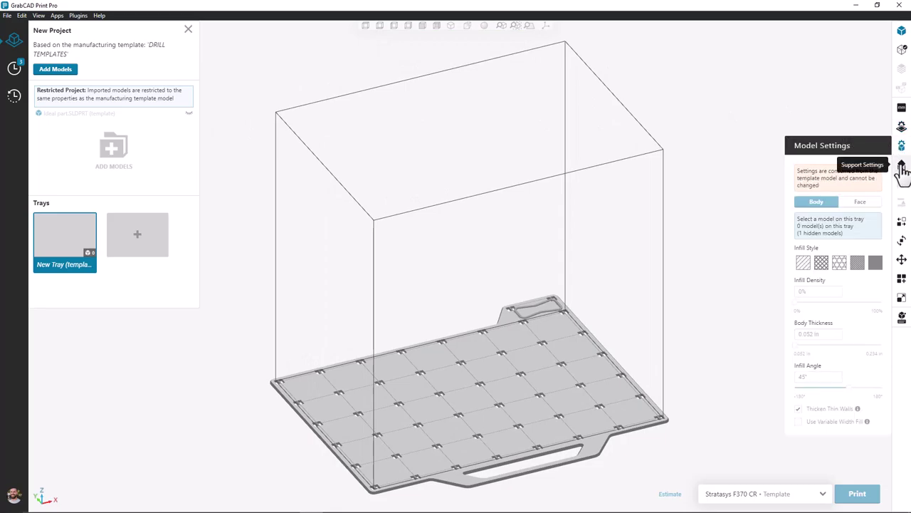
click(902, 166)
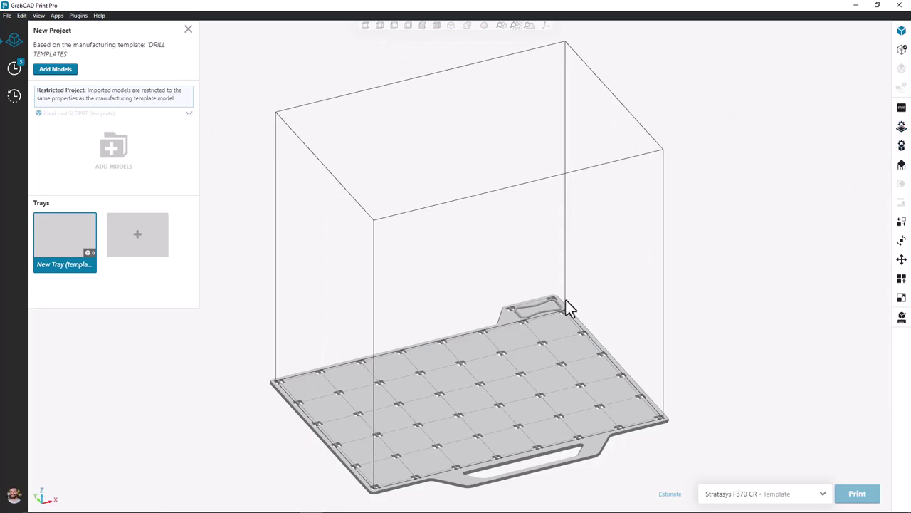